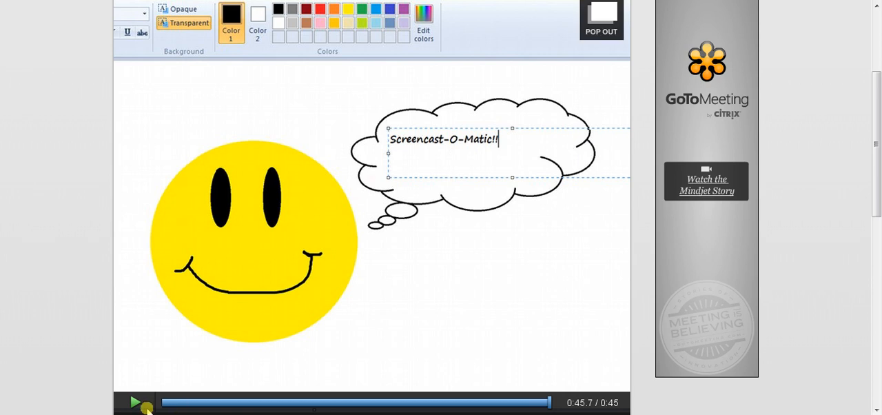
# - Play the sample screencast in the page's video player
pyautogui.click(138, 404)
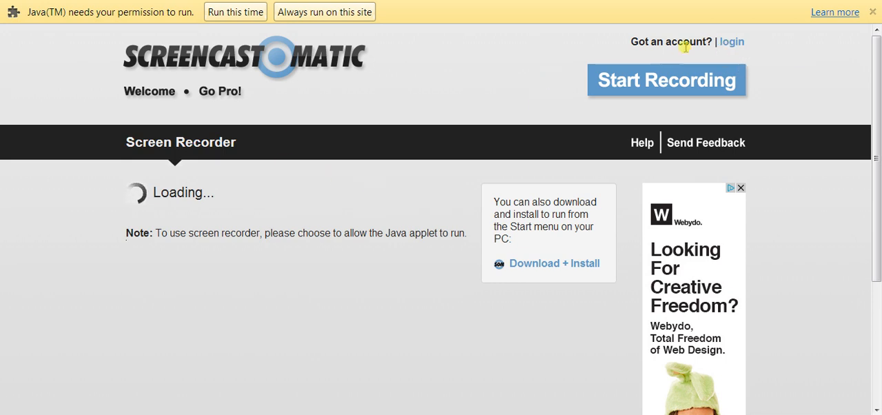
# - Open the login and registration page and enter the account e-mail in both registration e-mail fields
pyautogui.click(732, 43)
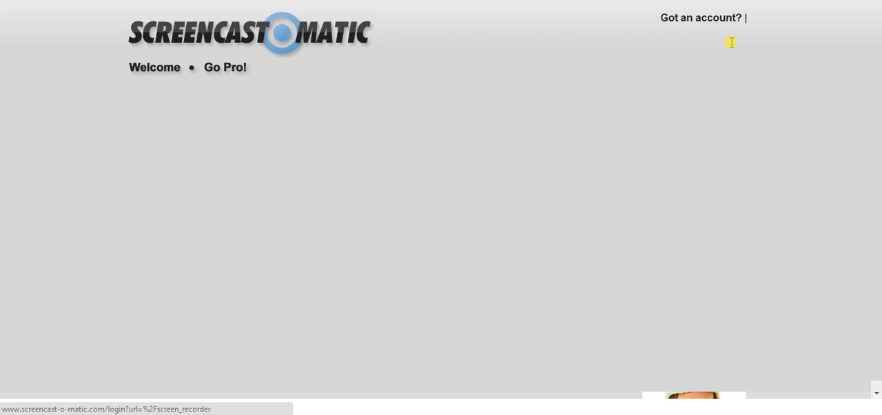
pyautogui.click(531, 203)
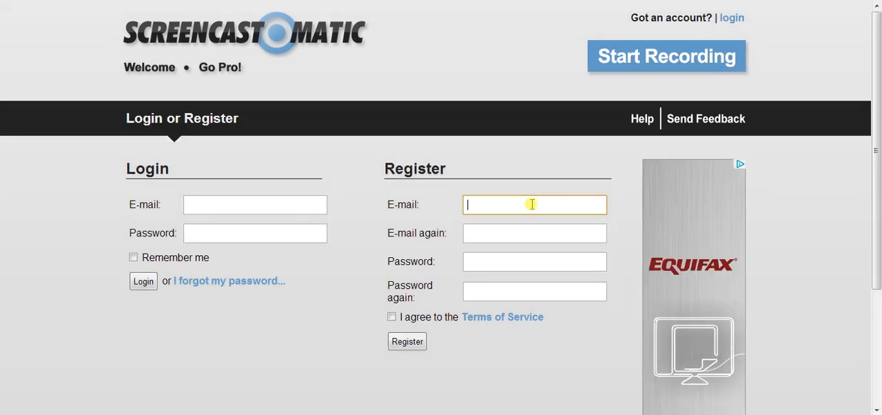
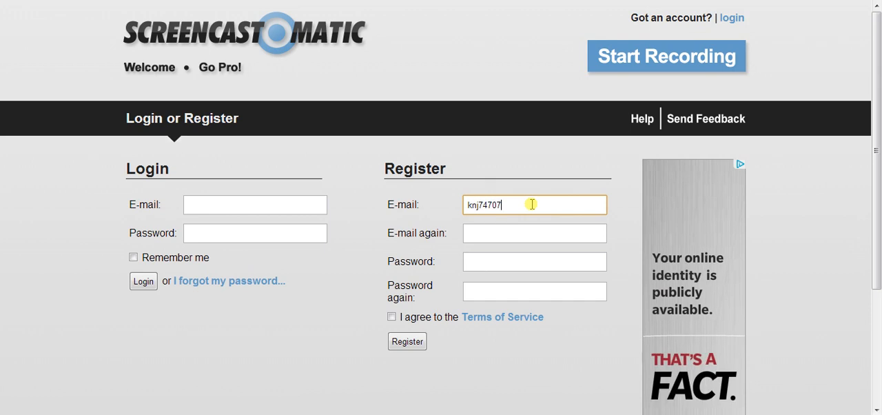
pyautogui.press('Tab')
pyautogui.press('Tab')
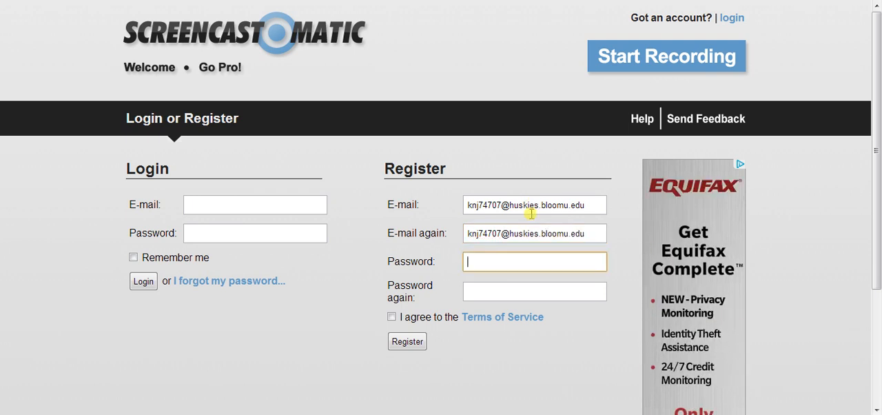
# - Enter the new account's password in both registration password fields and agree to the Terms of Service
pyautogui.press('Tab')
pyautogui.write('•••')
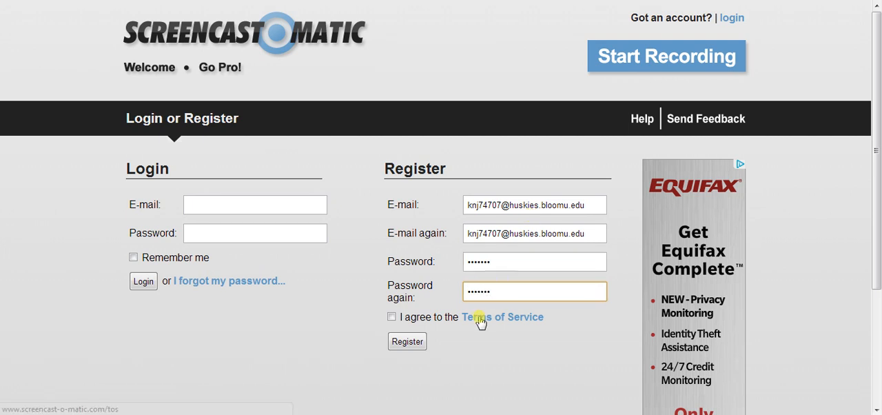
pyautogui.click(392, 316)
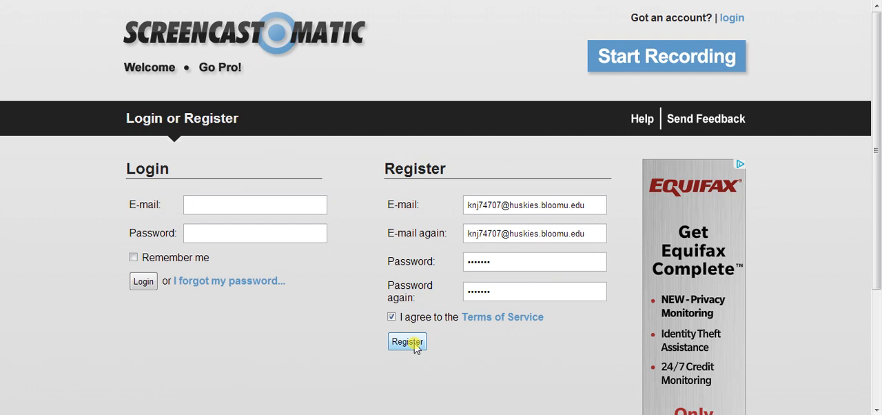
# - Log in to the existing account with its e-mail and password
pyautogui.click(240, 206)
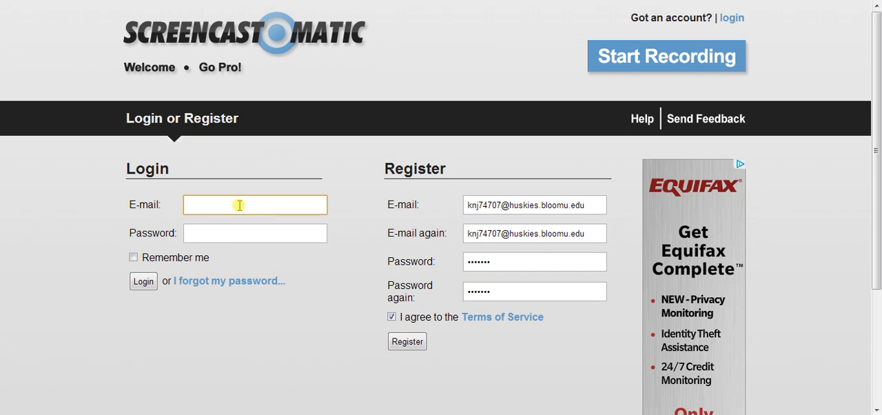
pyautogui.click(191, 206)
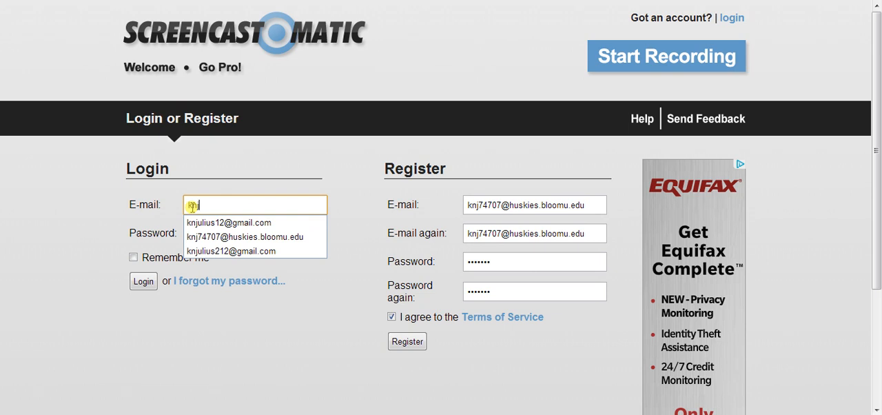
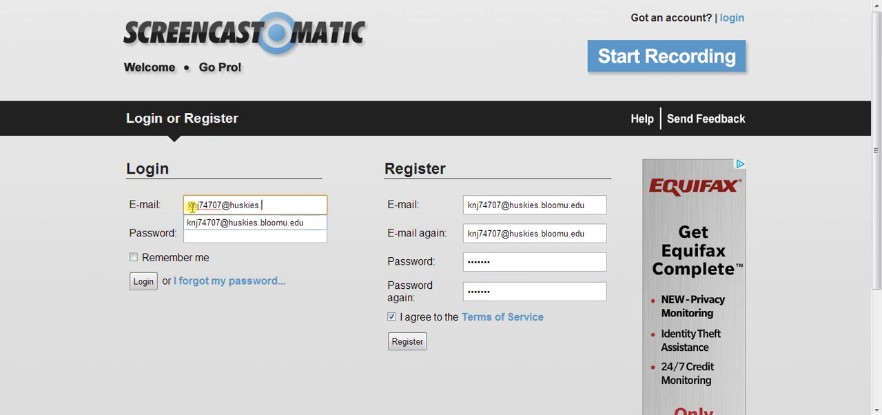
pyautogui.press('Tab')
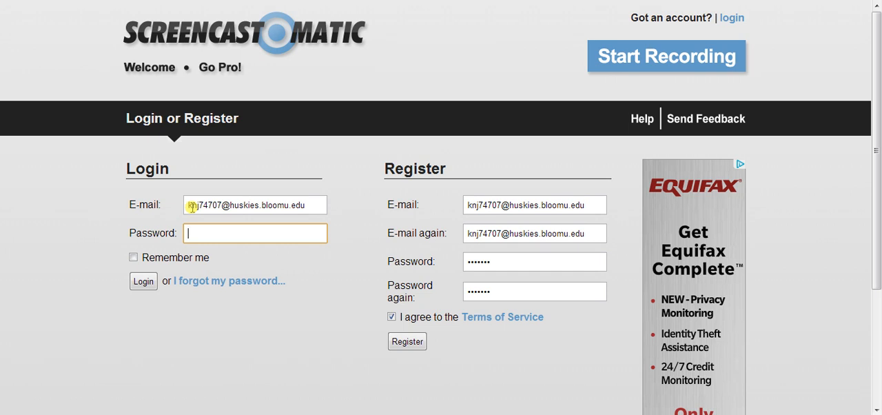
pyautogui.write('•••••••')
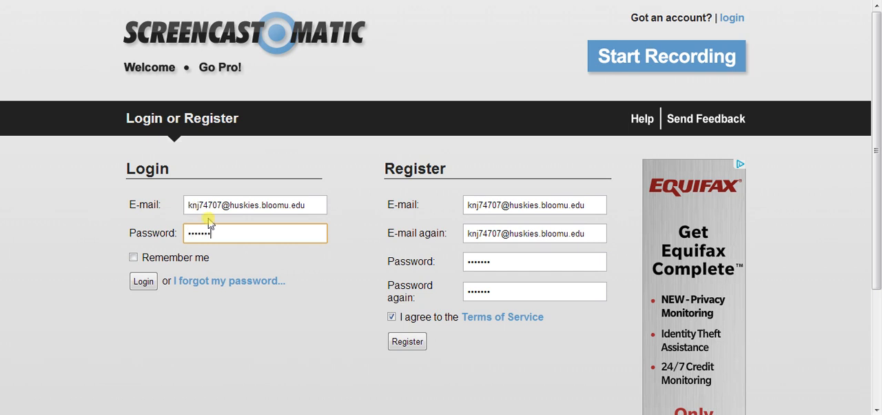
pyautogui.click(144, 283)
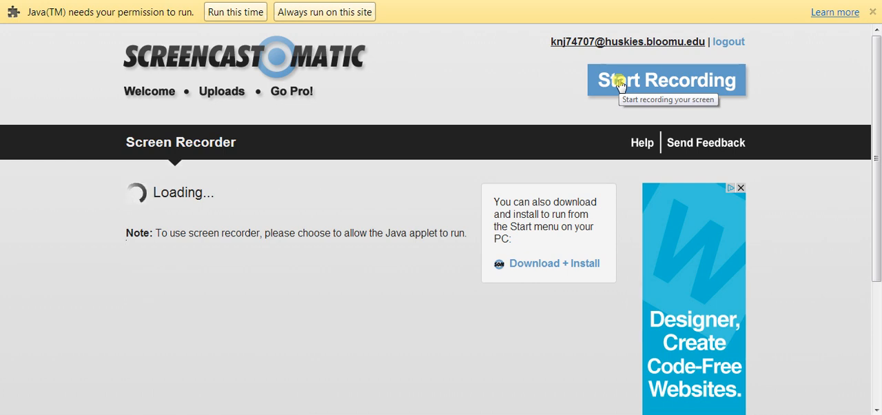
# - Launch the screen recorder with one-time Java permission and delete the existing recording, relaunching it until the recording frame opens
pyautogui.click(236, 12)
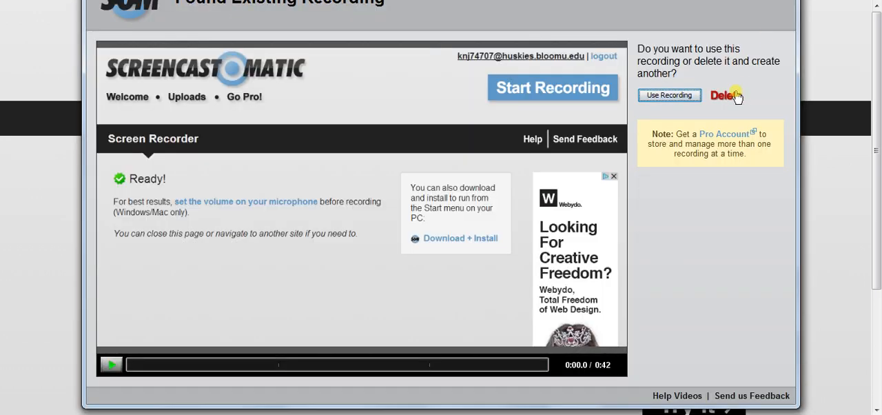
pyautogui.click(727, 96)
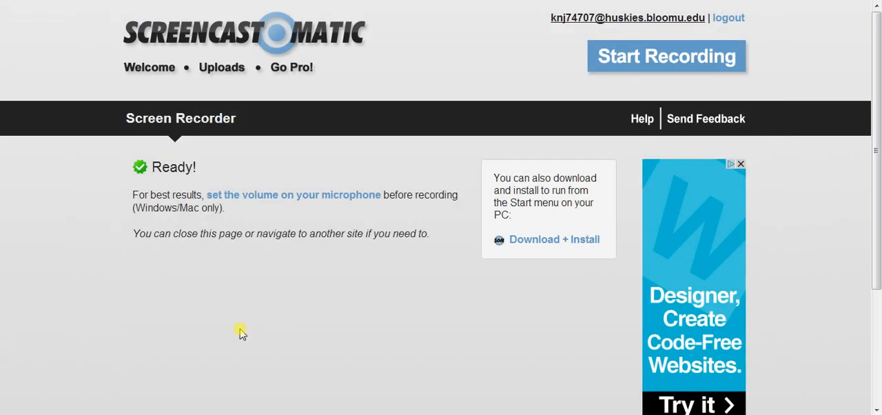
pyautogui.click(637, 55)
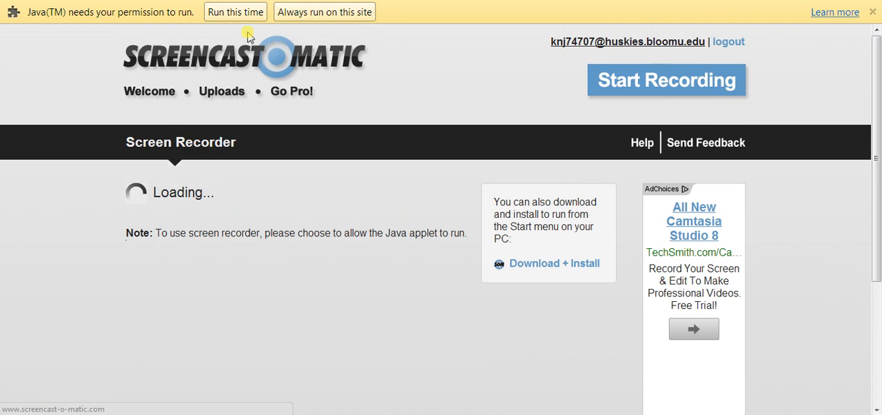
pyautogui.click(222, 17)
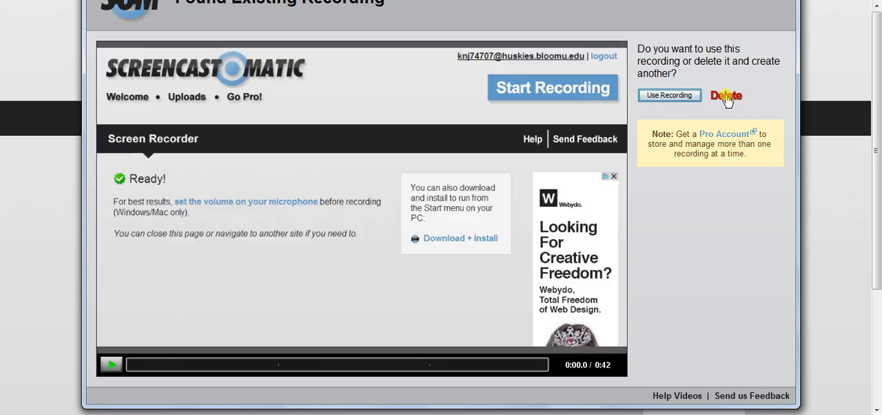
pyautogui.click(726, 96)
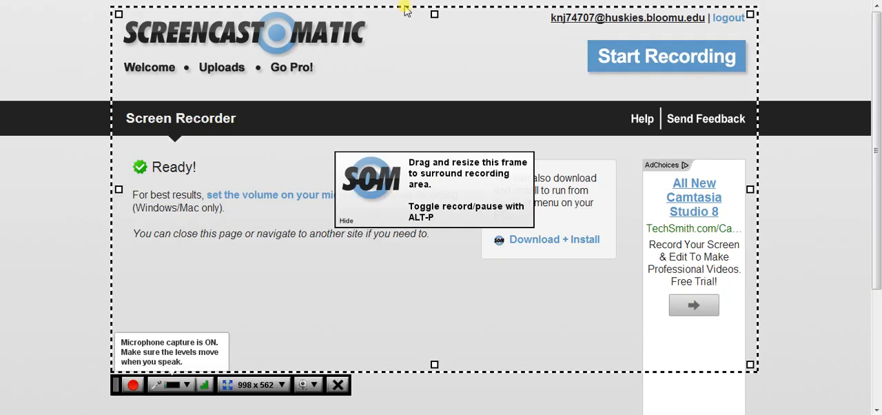
# - Reposition the recording frame so that it surrounds the page content, including the logo and account links
pyautogui.moveTo(404, 9); pyautogui.dragTo(400, 24)
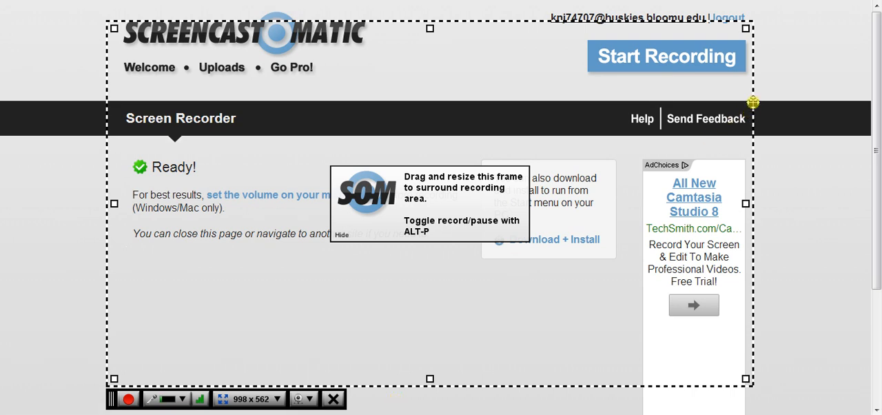
pyautogui.moveTo(753, 102)
pyautogui.mouseDown()
pyautogui.moveTo(756, 89)
pyautogui.moveTo(724, 103)
pyautogui.moveTo(703, 39)
pyautogui.moveTo(727, 23)
pyautogui.moveTo(831, 122)
pyautogui.moveTo(738, 109)
pyautogui.moveTo(759, 90)
pyautogui.mouseUp()
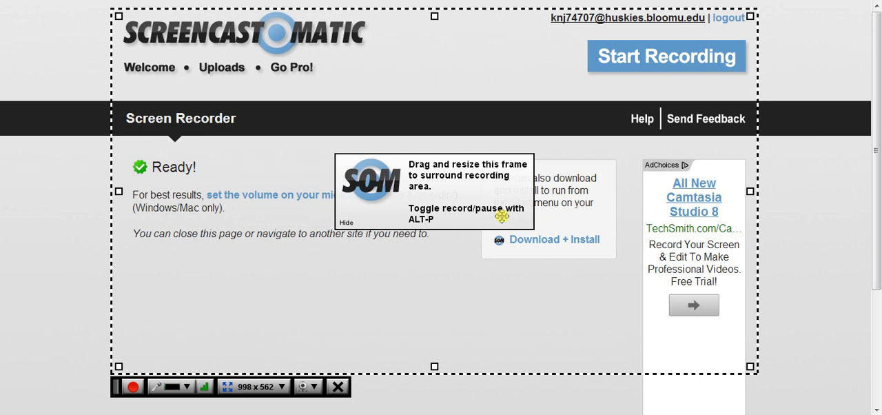
# - Start recording the framed area, pause the recording and resume it
pyautogui.click(134, 387)
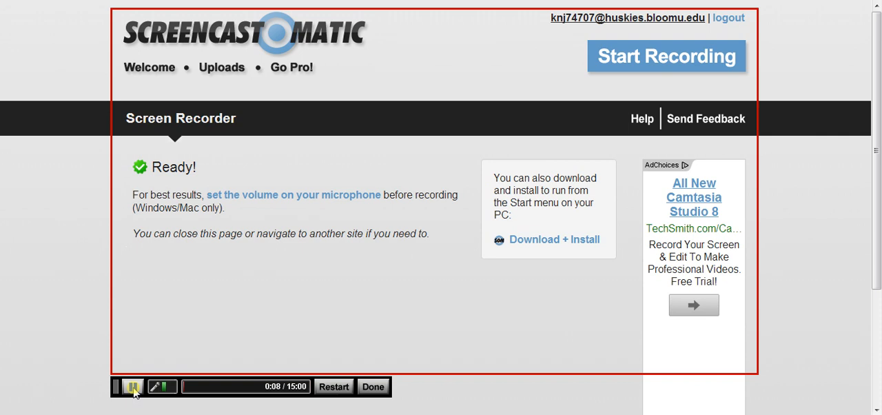
pyautogui.click(134, 387)
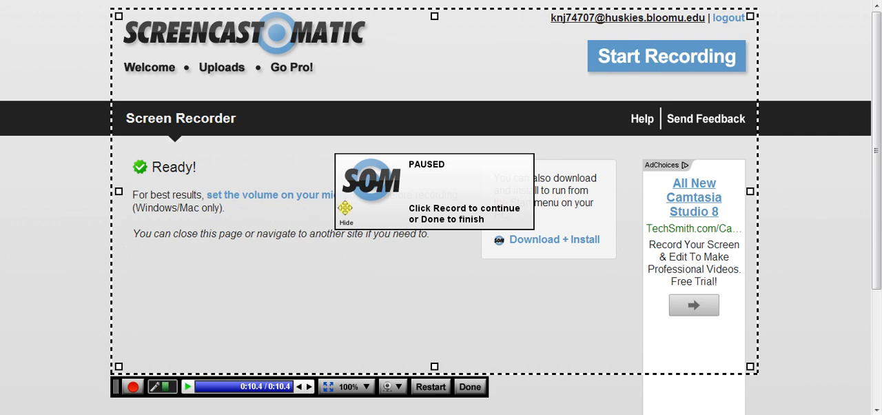
pyautogui.click(133, 387)
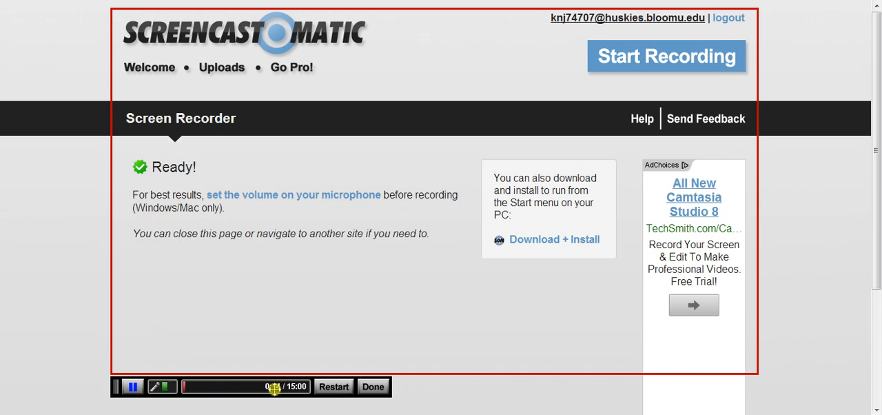
pyautogui.click(334, 387)
pyautogui.moveTo(306, 353); pyautogui.dragTo(337, 278)
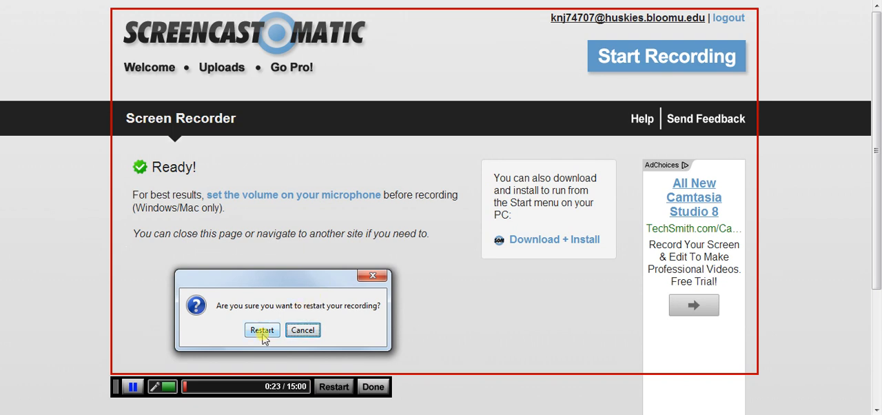
pyautogui.click(296, 332)
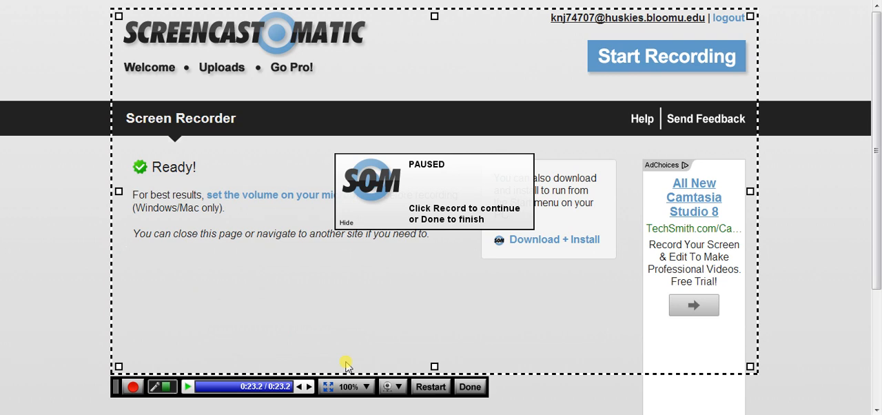
pyautogui.click(133, 388)
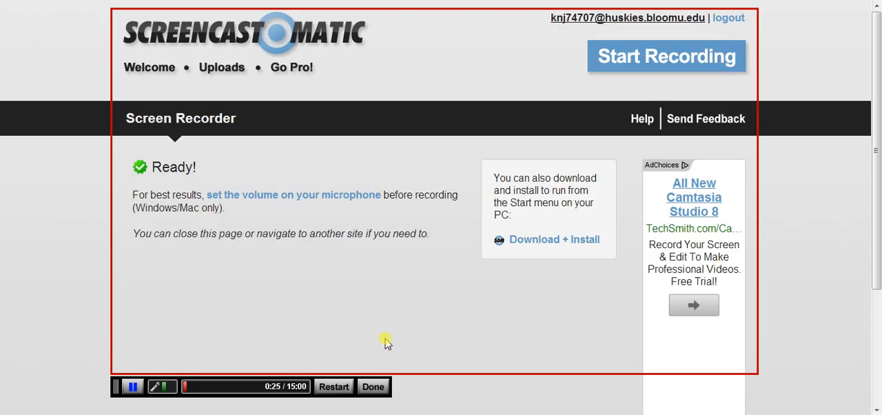
# - Finish the recording and choose to publish it to Screencast-O-Matic
pyautogui.click(372, 386)
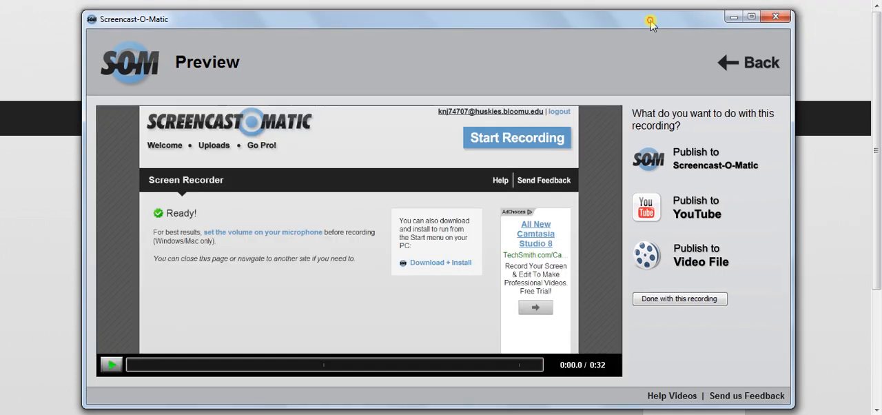
pyautogui.moveTo(651, 23); pyautogui.dragTo(654, 19)
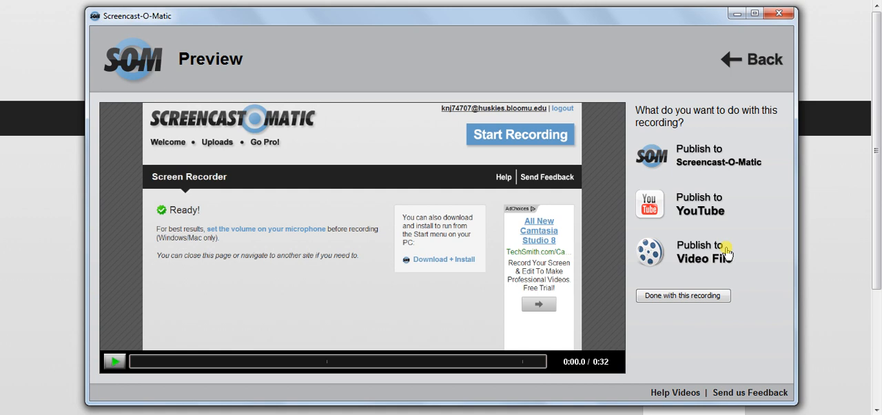
pyautogui.click(709, 153)
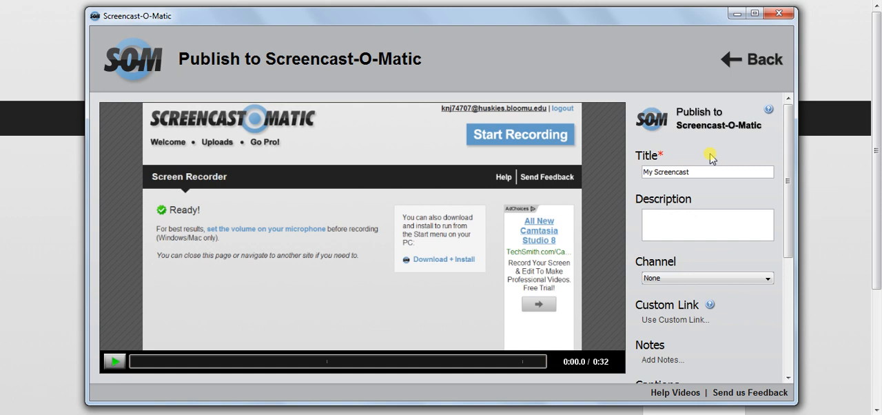
# - Examine the title, description, channel and custom link settings of the publish form and open the notes entry
pyautogui.click(699, 172)
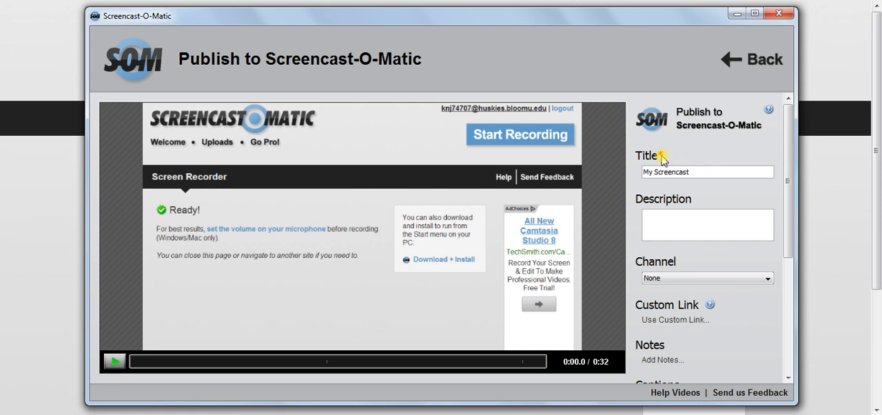
pyautogui.click(665, 220)
pyautogui.moveTo(788, 183); pyautogui.dragTo(783, 262)
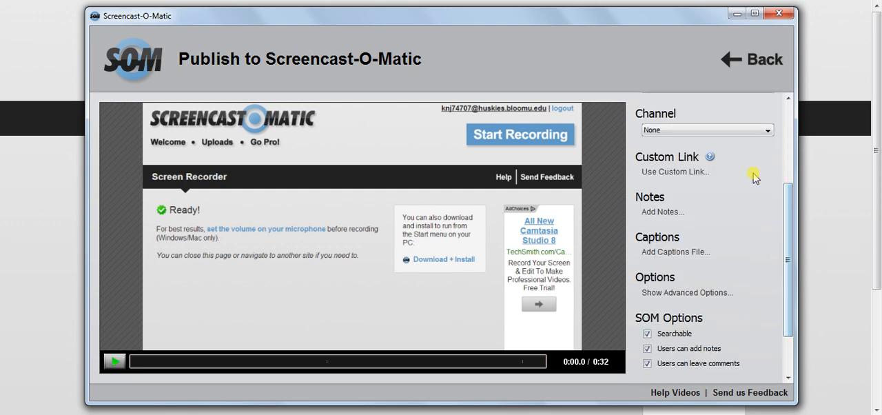
pyautogui.moveTo(788, 221); pyautogui.dragTo(789, 257)
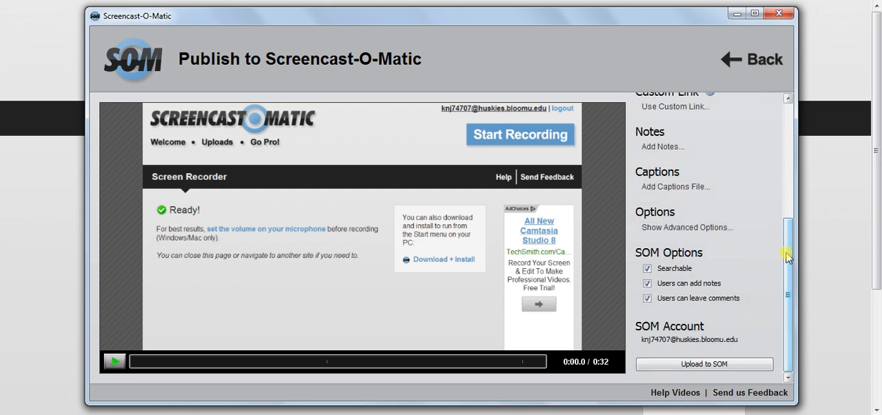
pyautogui.click(681, 146)
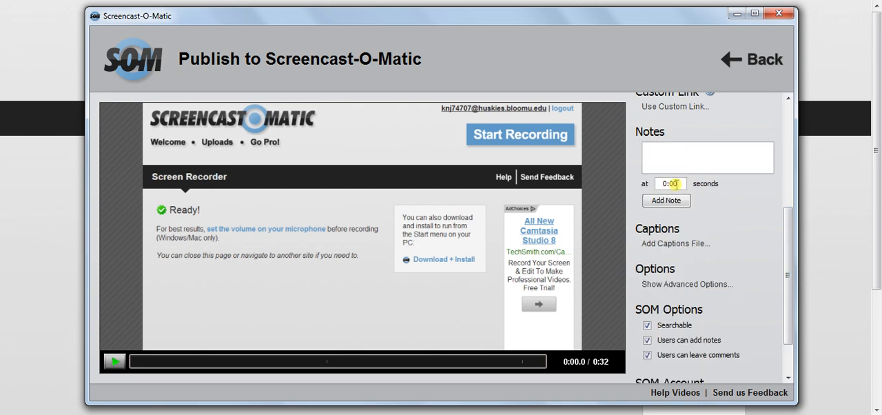
# - Examine the captions, advanced and SOM options, switching the Searchable option off and back on
pyautogui.moveTo(787, 223); pyautogui.dragTo(786, 251)
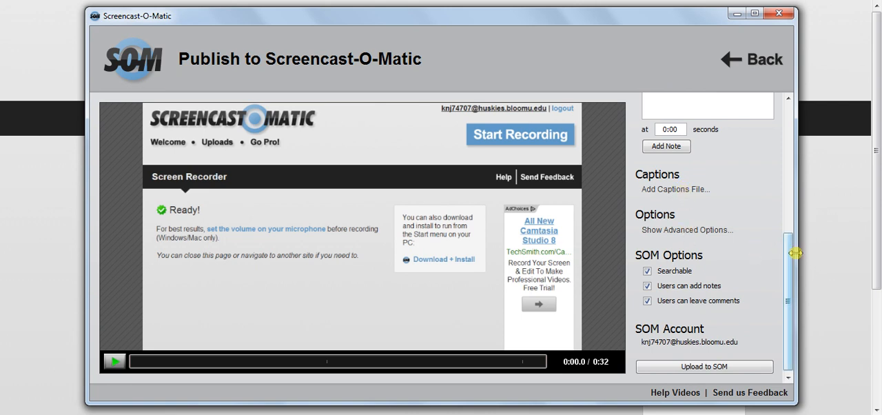
pyautogui.moveTo(787, 271); pyautogui.dragTo(787, 276)
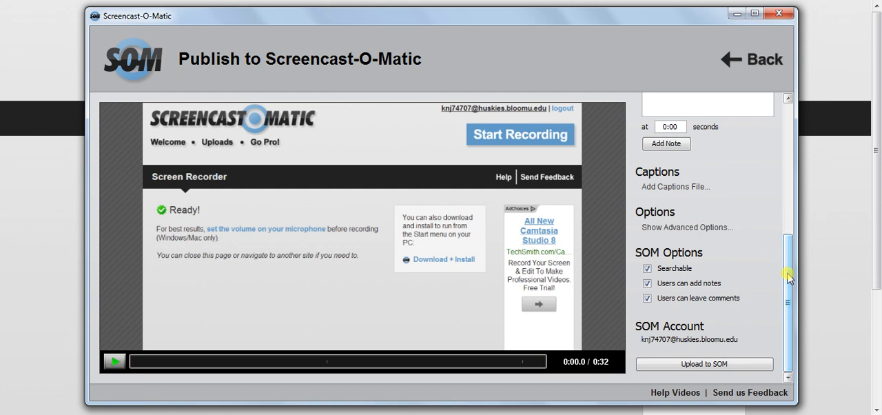
pyautogui.click(647, 268)
pyautogui.click(648, 269)
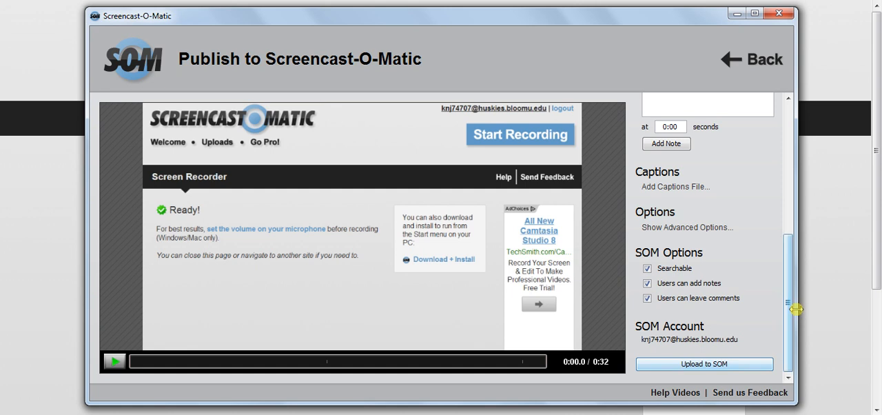
# - Leave the Screencast-O-Matic publish form and choose to publish the recording to a video file instead
pyautogui.moveTo(793, 356); pyautogui.dragTo(779, 90)
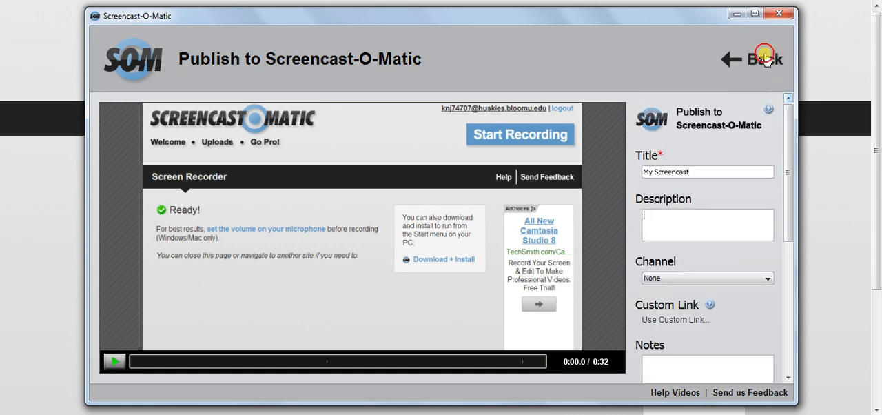
pyautogui.click(765, 59)
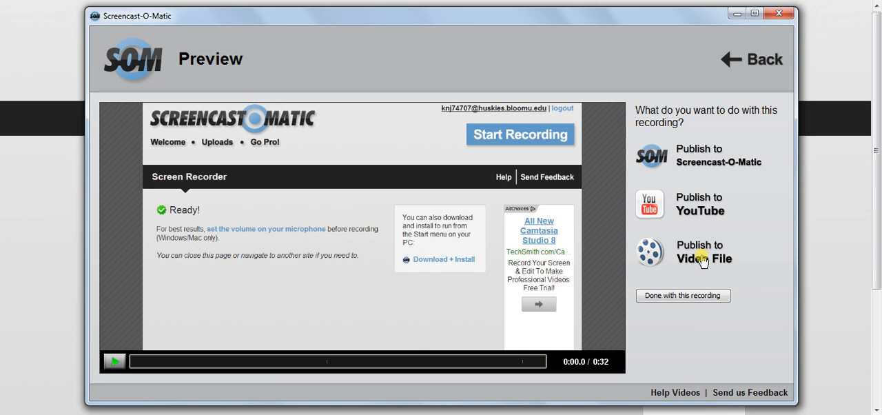
pyautogui.click(701, 256)
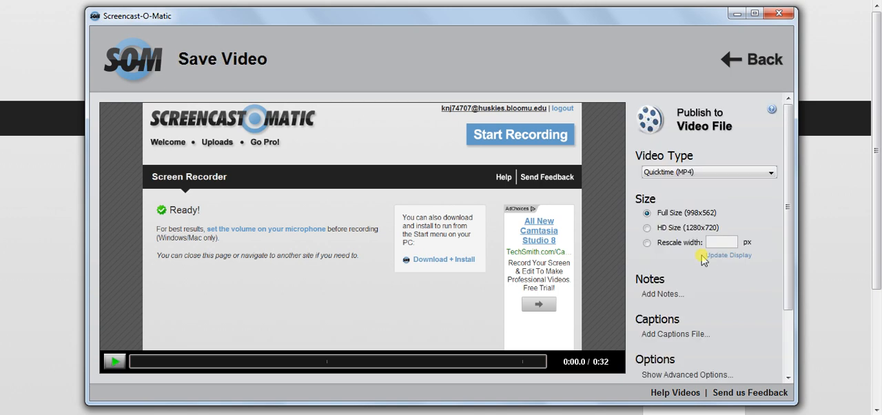
# - Examine the available video types, size, captions and advanced options for the video file and open the notes entry
pyautogui.click(712, 176)
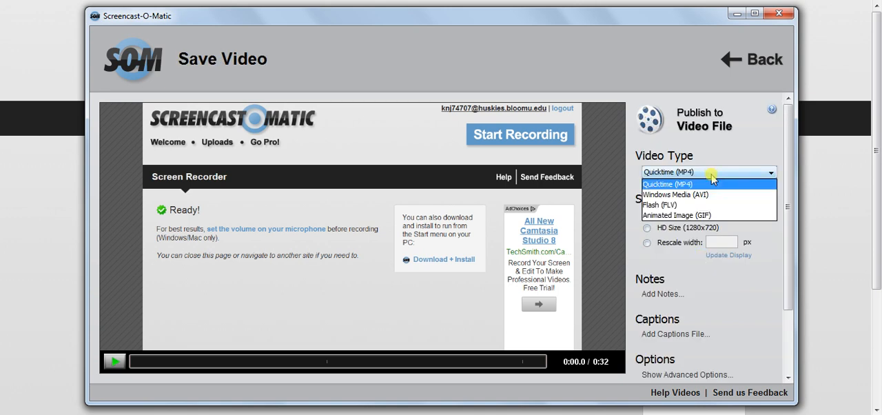
pyautogui.click(718, 171)
pyautogui.moveTo(787, 144); pyautogui.dragTo(788, 188)
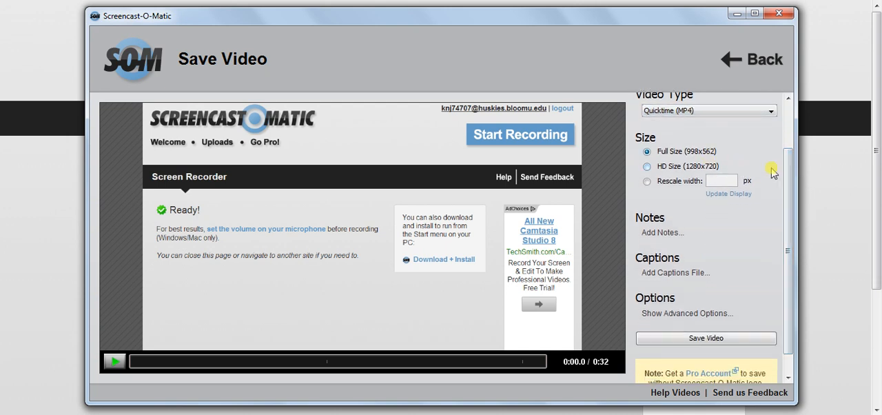
pyautogui.moveTo(789, 178); pyautogui.dragTo(791, 214)
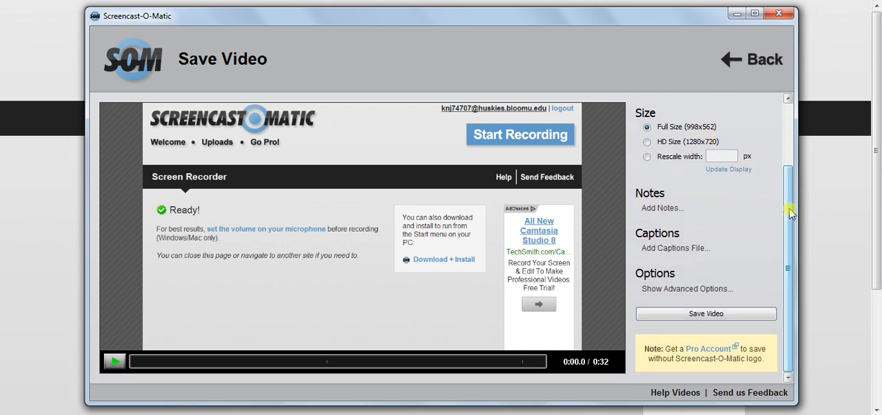
pyautogui.click(667, 207)
pyautogui.moveTo(794, 202); pyautogui.dragTo(784, 256)
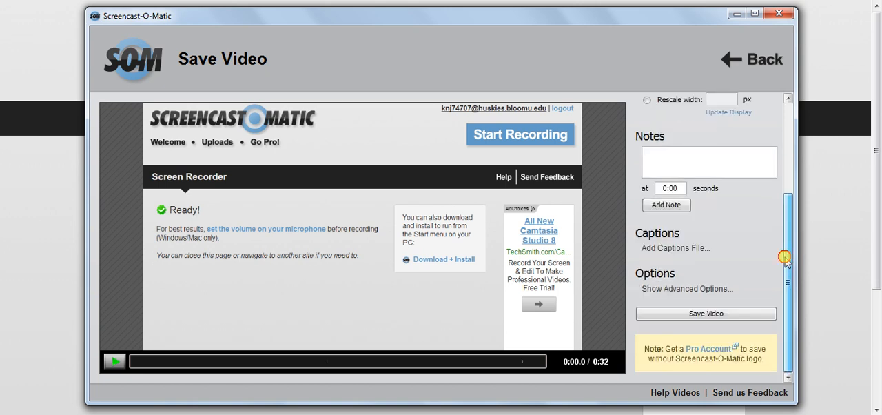
# - Start saving the video to My Documents as an MP4 file named My Video, but dismiss the save dialog without saving
pyautogui.click(666, 315)
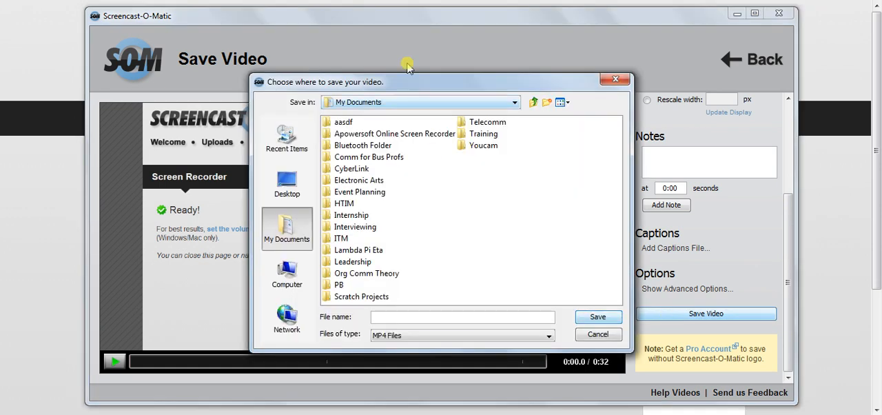
pyautogui.moveTo(376, 83); pyautogui.dragTo(378, 60)
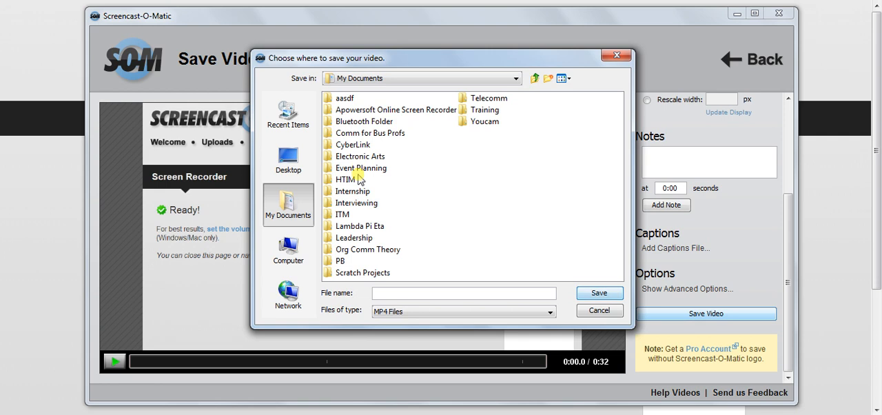
pyautogui.write('My Video')
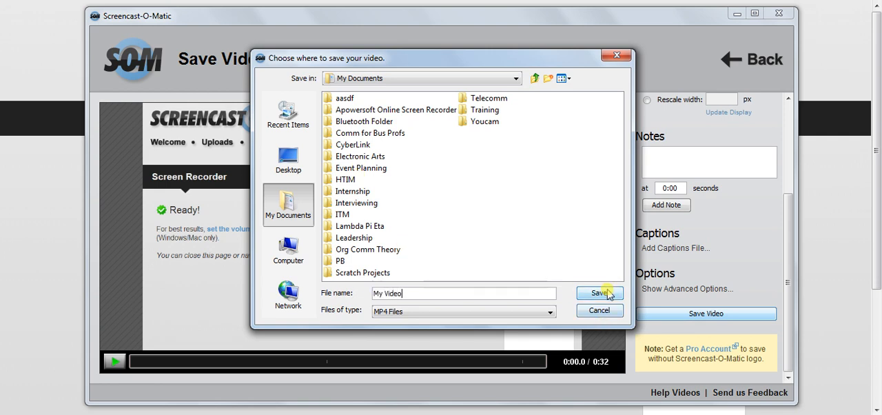
pyautogui.click(625, 58)
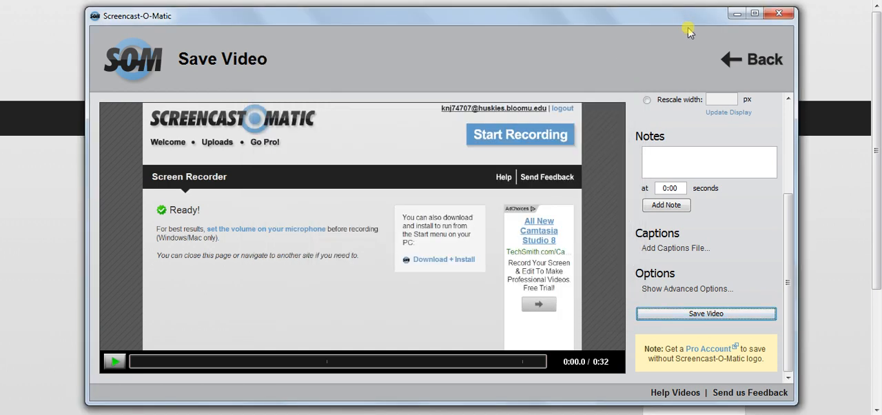